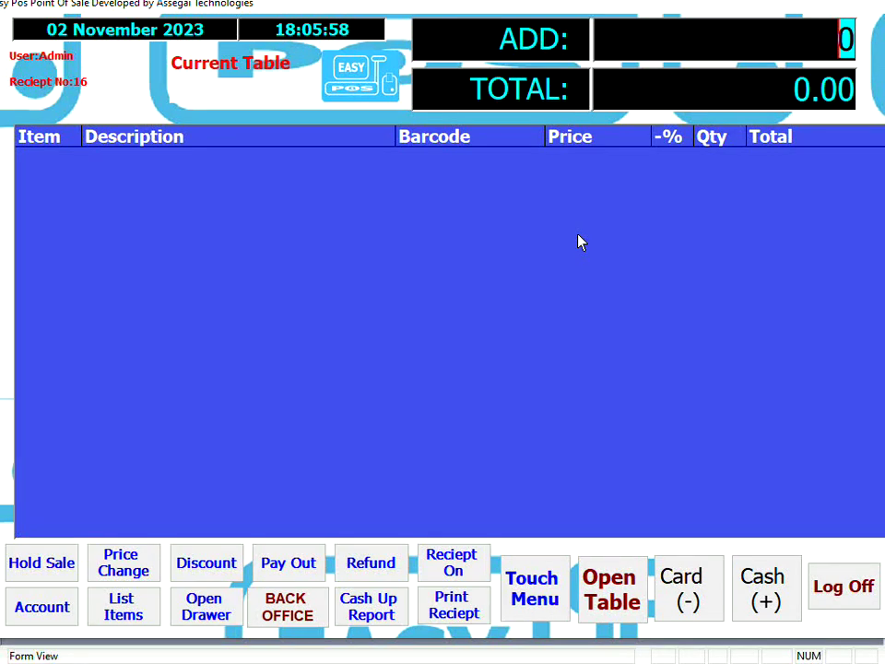
Enter item code 4 twice to add two FANTA 330 ML, totalling 40.00
{"action": "type", "text": "4"}
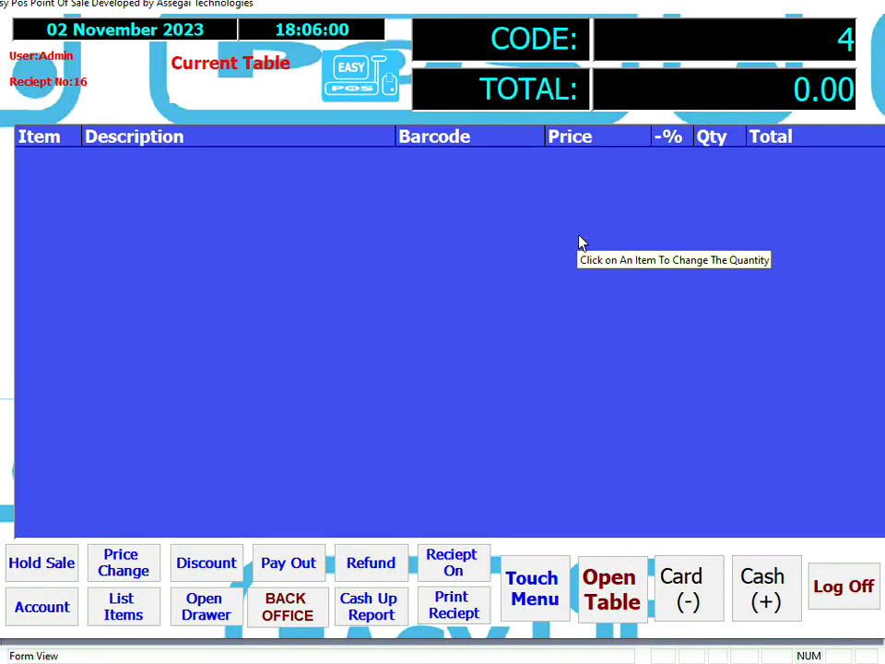
{"action": "key", "text": "Return"}
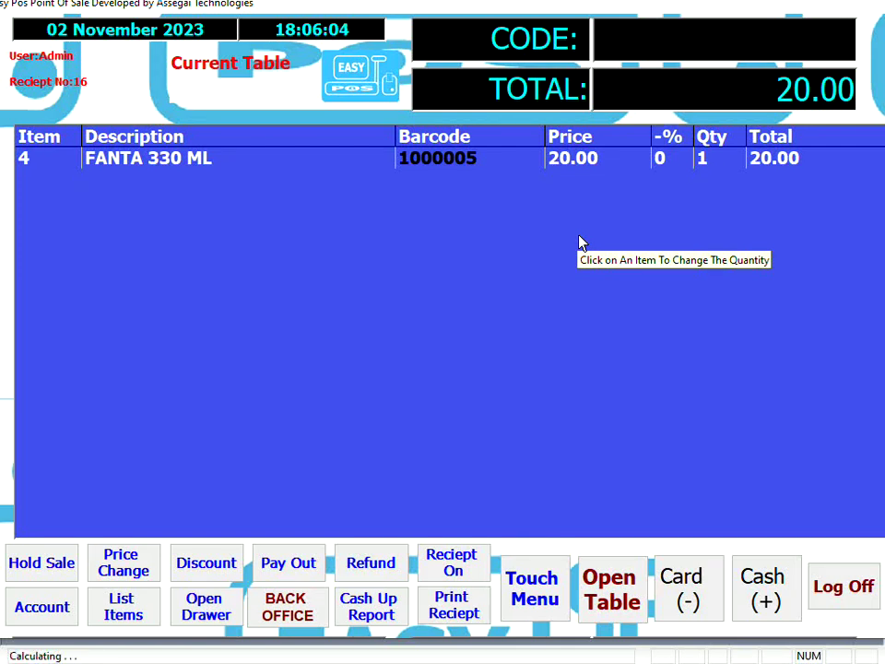
{"action": "type", "text": "4"}
{"action": "key", "text": "Return"}
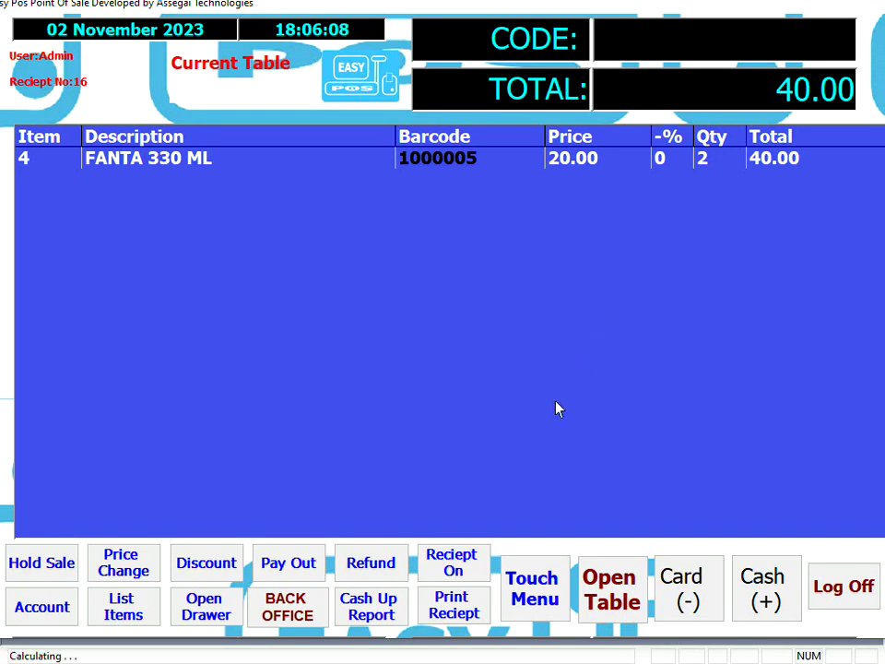
Add a third FANTA 330 ML from the Touch Menu drinks grid
{"action": "left_click", "coordinate": [541, 579]}
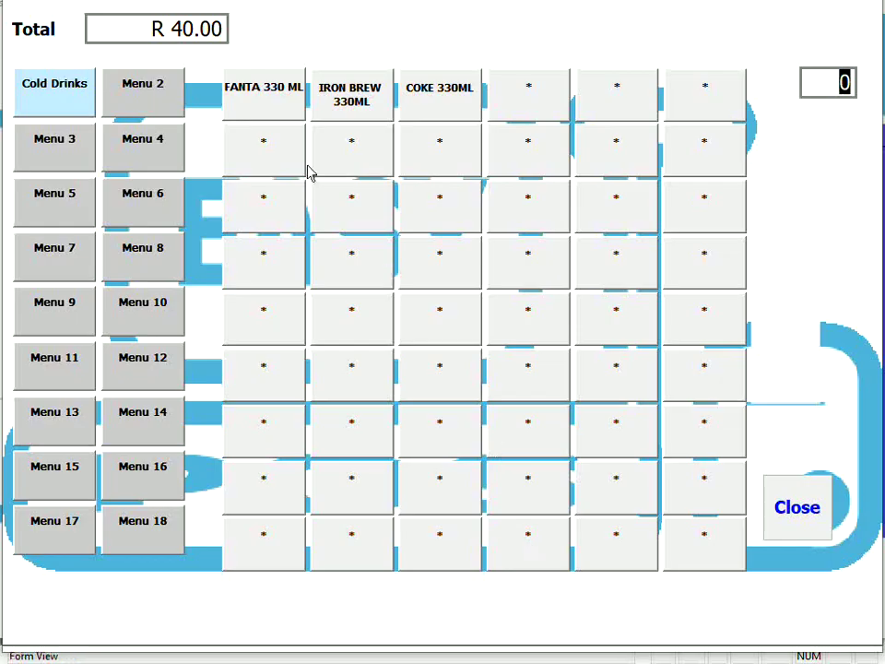
{"action": "left_click", "coordinate": [267, 95]}
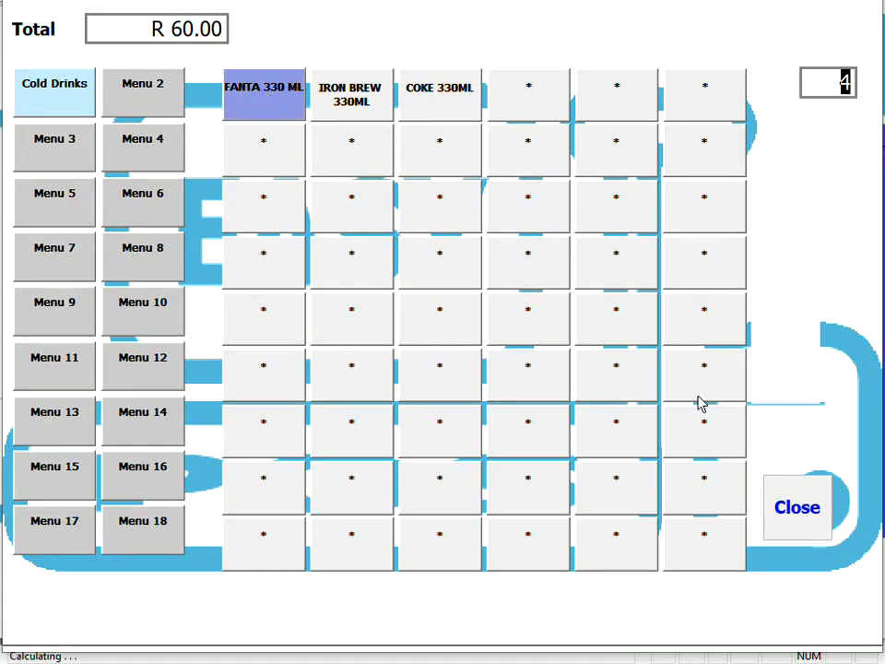
{"action": "left_click", "coordinate": [823, 514]}
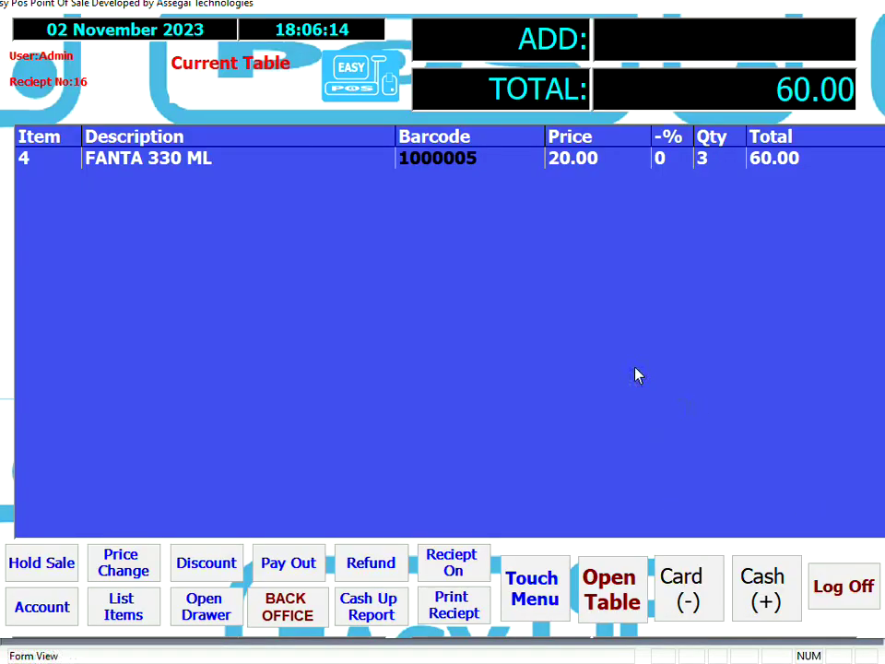
Add a fourth FANTA 330 ML from the List Items search, totalling 80.00
{"action": "left_click", "coordinate": [129, 608]}
{"action": "left_click", "coordinate": [244, 249]}
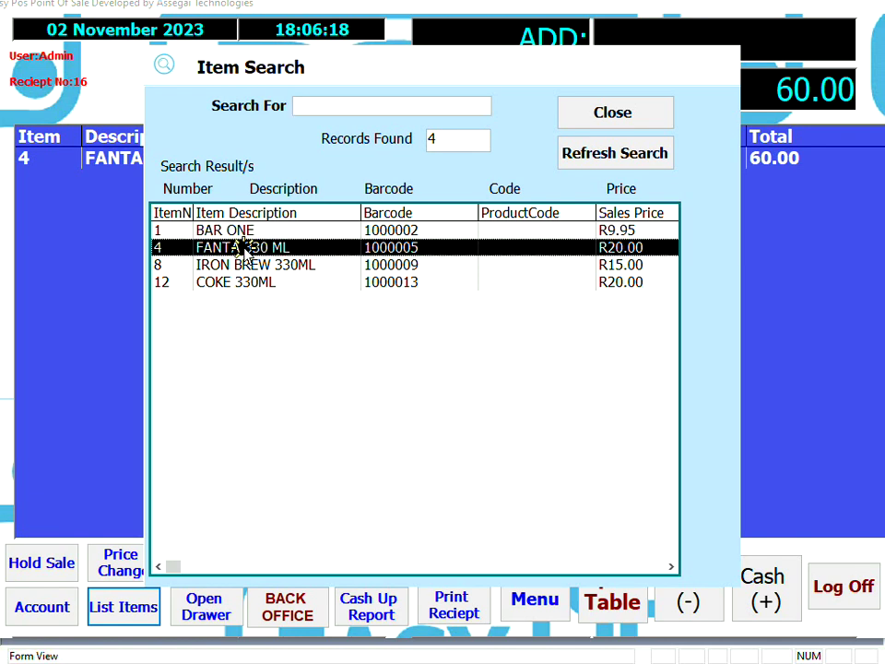
{"action": "double_click", "coordinate": [245, 249]}
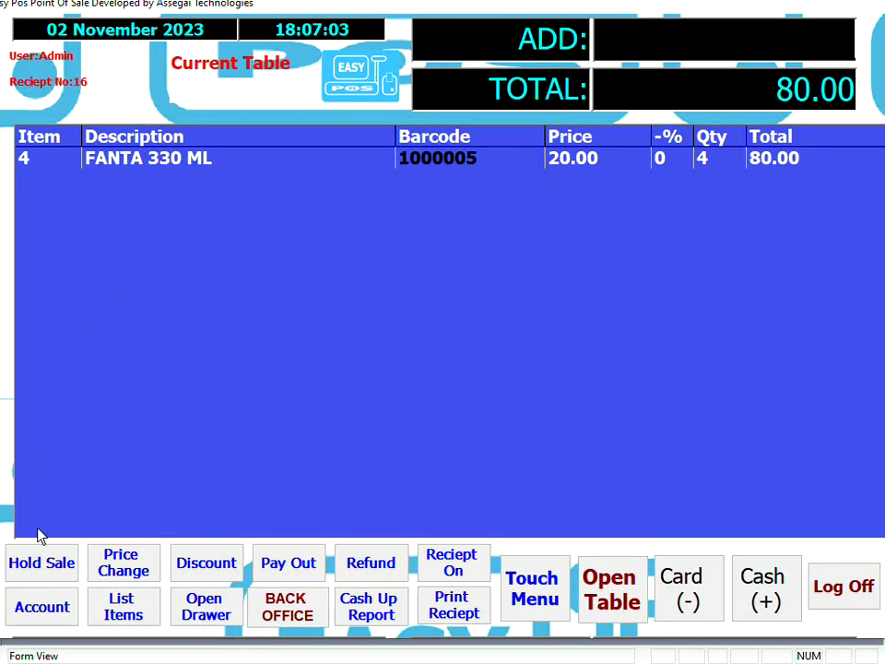
Hold the Fanta sale and start a new sale with FANTA 330 ML from List Items
{"action": "left_click", "coordinate": [45, 566]}
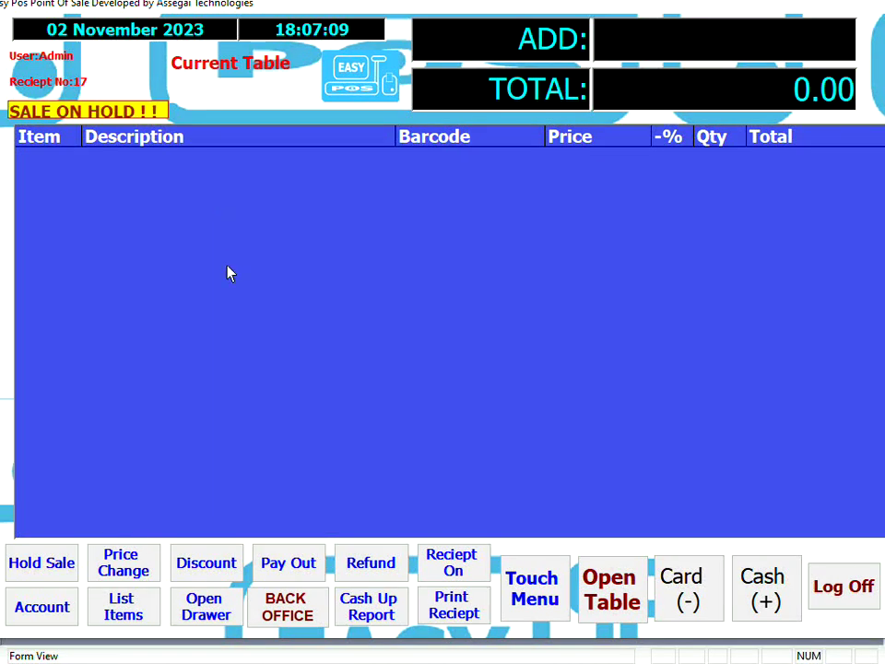
{"action": "left_click", "coordinate": [121, 608]}
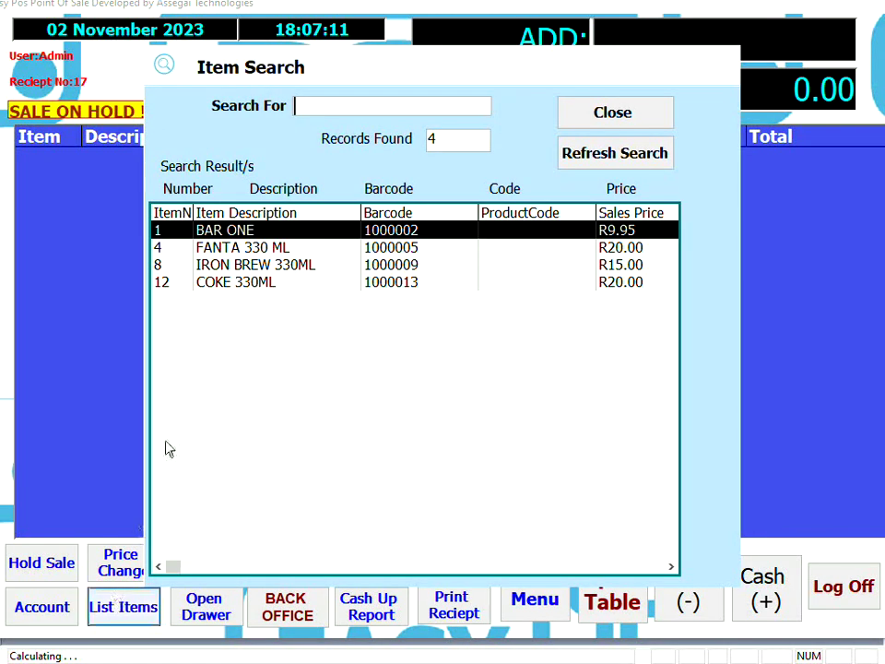
{"action": "double_click", "coordinate": [214, 250]}
Add FANTA, IRON BREW and COKE from the Touch Menu, totalling 75.00
{"action": "left_click", "coordinate": [553, 594]}
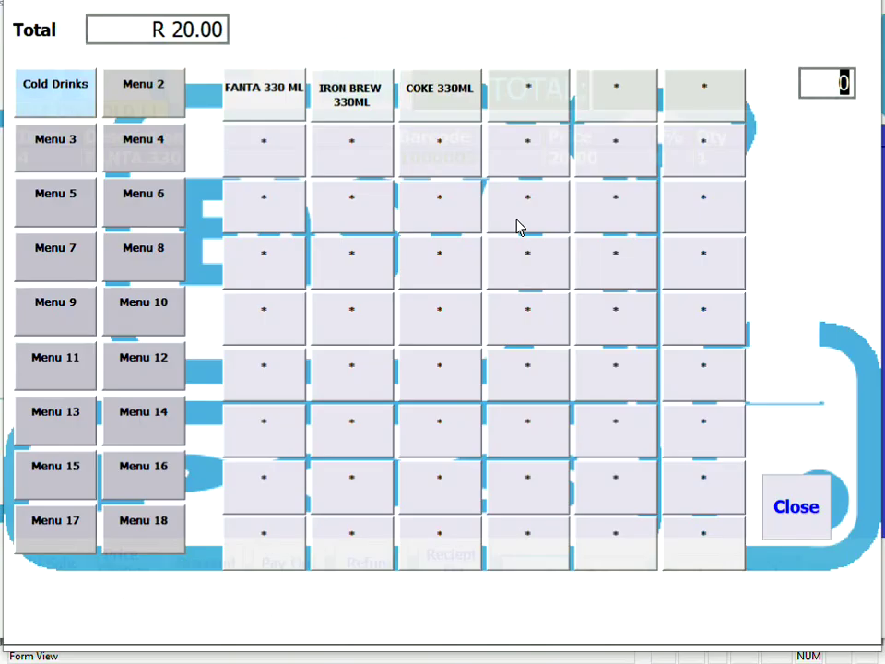
{"action": "left_click", "coordinate": [290, 95]}
{"action": "left_click", "coordinate": [346, 95]}
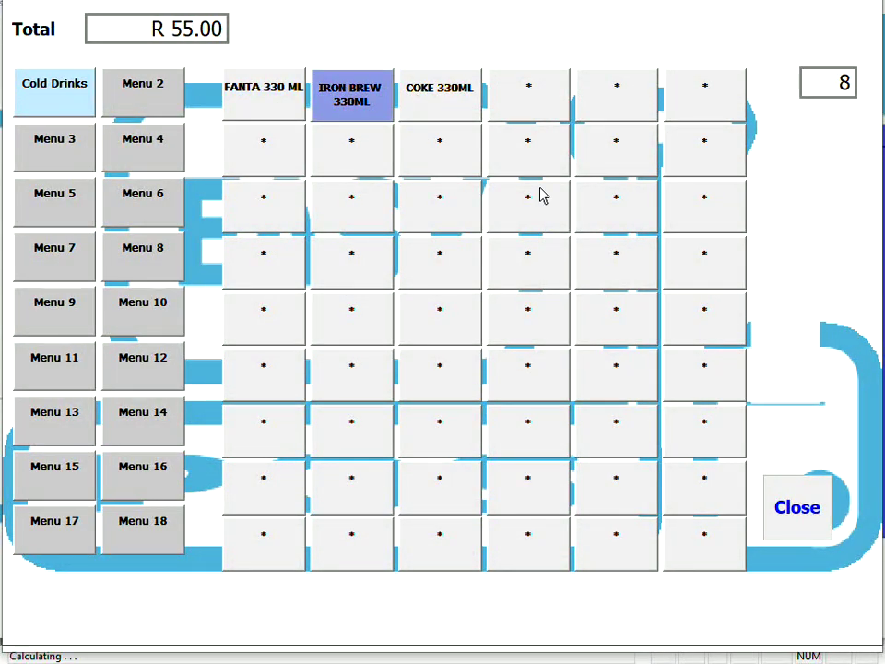
{"action": "left_click", "coordinate": [438, 92]}
{"action": "left_click", "coordinate": [797, 512]}
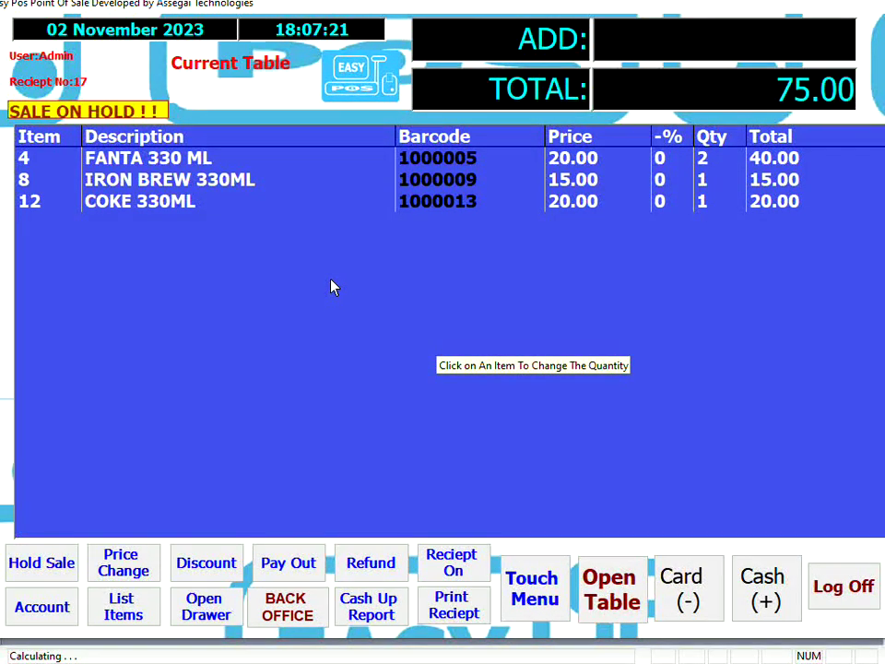
Set the IRON BREW 330ML line quantity to 5, making it 75.00
{"action": "left_click", "coordinate": [247, 183]}
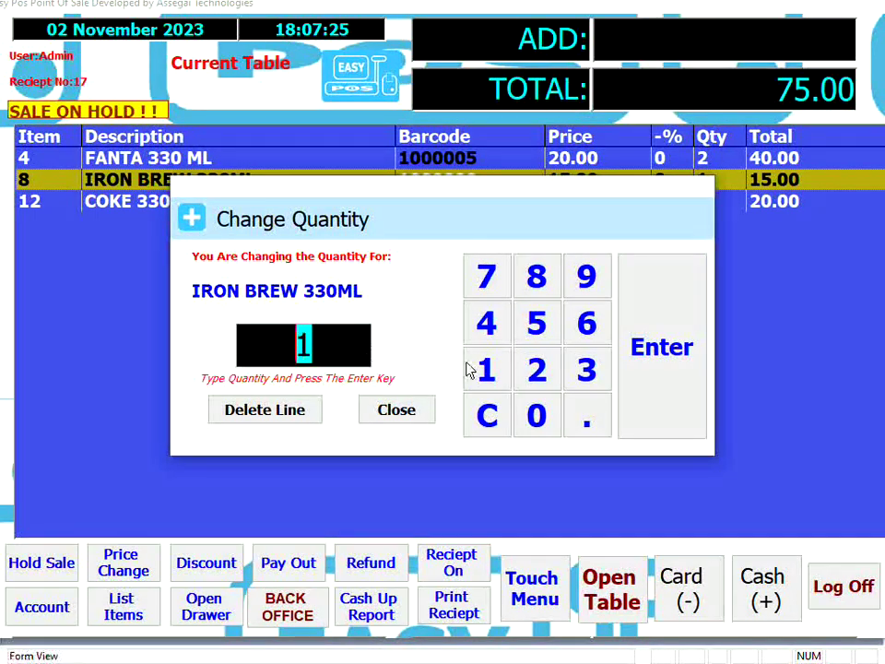
{"action": "left_click", "coordinate": [537, 323]}
{"action": "left_click", "coordinate": [643, 367]}
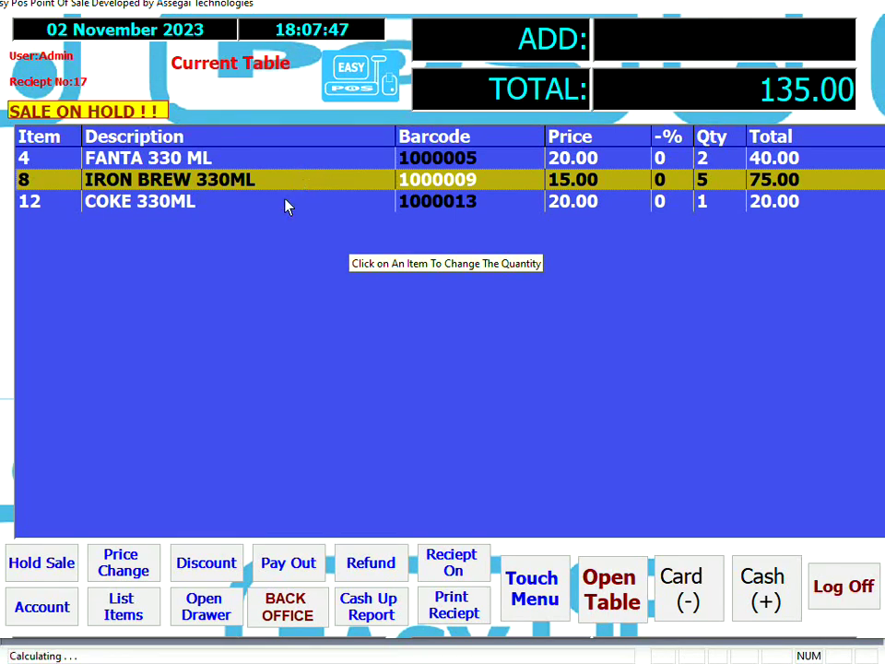
Change the COKE 330ML price to 15.00 with Price Change, total now 130.00
{"action": "left_click", "coordinate": [150, 563]}
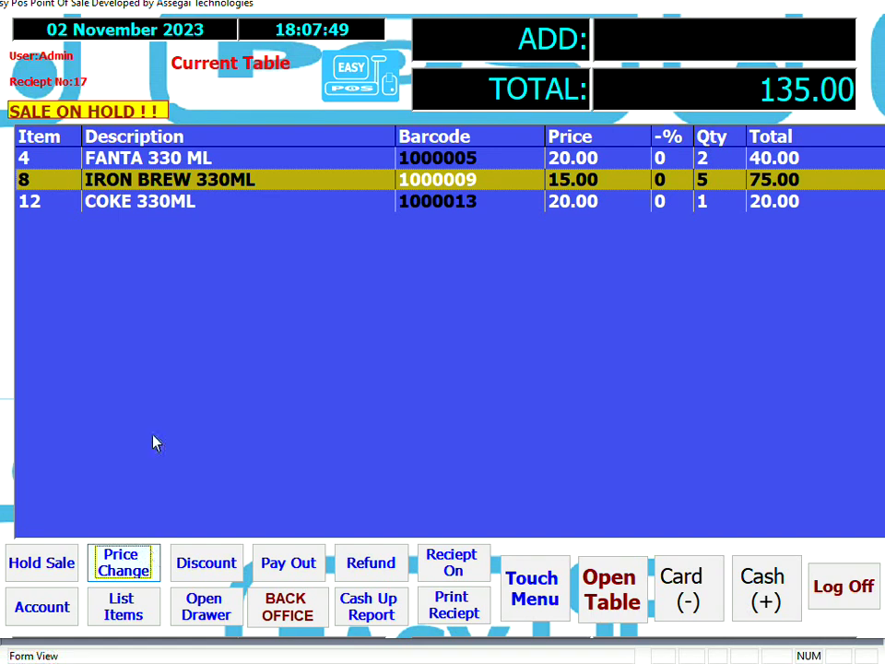
{"action": "left_click", "coordinate": [159, 211]}
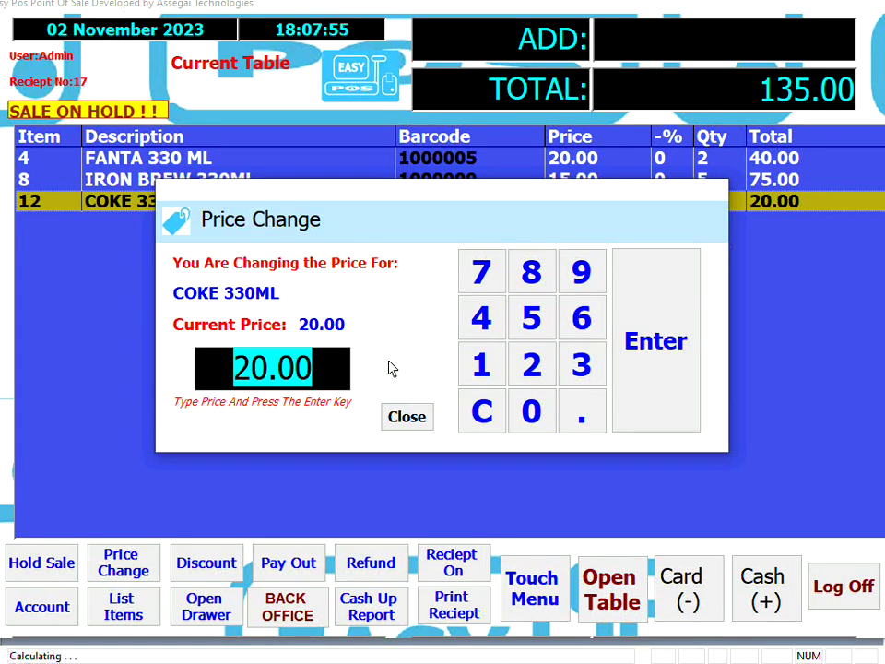
{"action": "left_click", "coordinate": [472, 361]}
{"action": "left_click", "coordinate": [529, 326]}
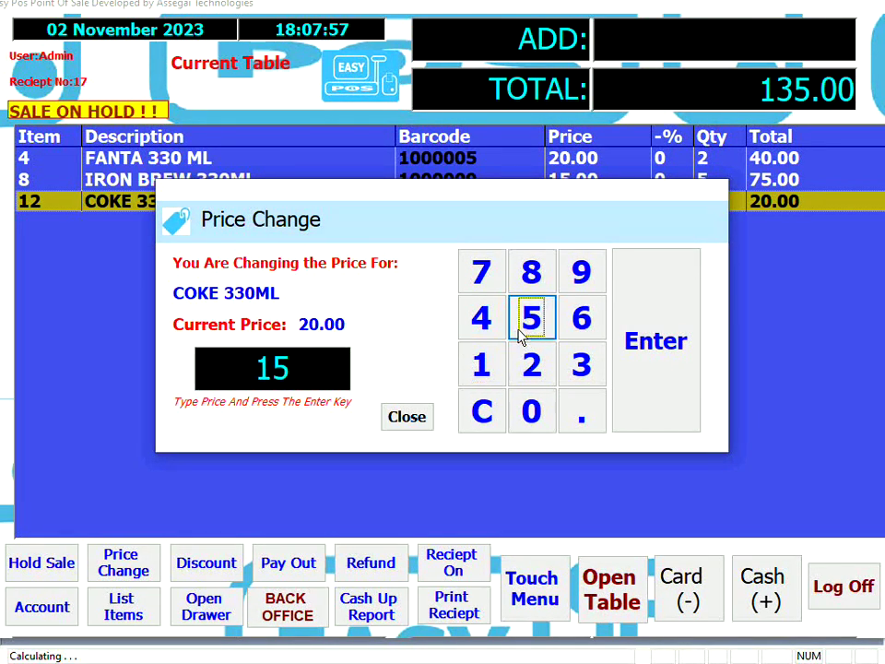
{"action": "left_click", "coordinate": [623, 377]}
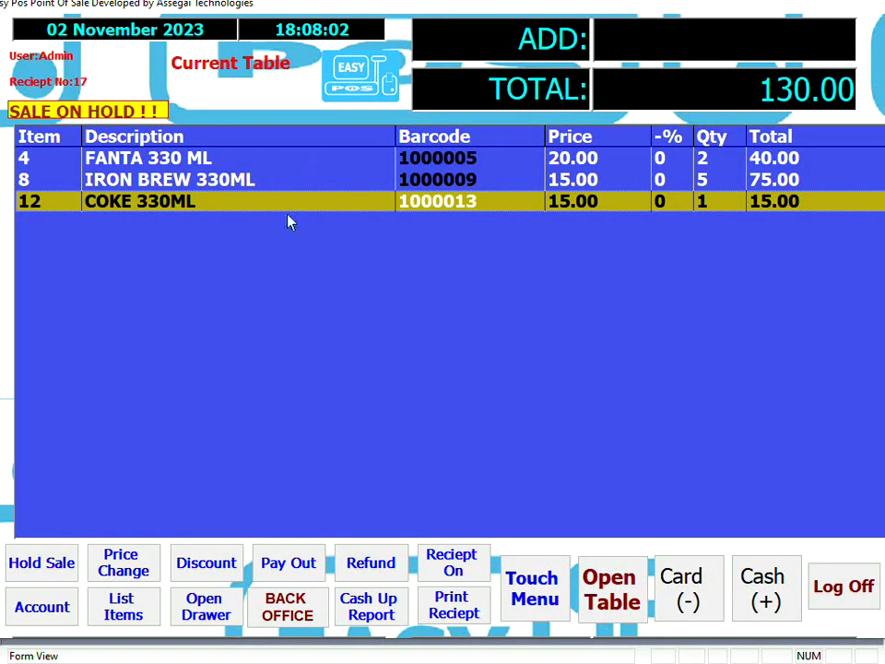
Apply a 10% discount to the IRON BREW 330ML line, pricing it at 13.50
{"action": "left_click", "coordinate": [208, 574]}
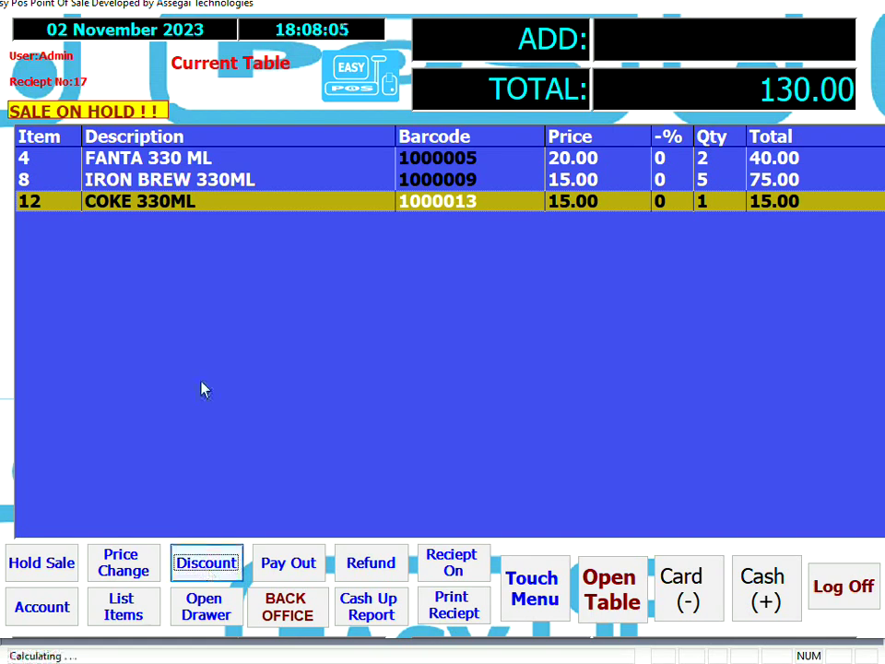
{"action": "left_click", "coordinate": [172, 182]}
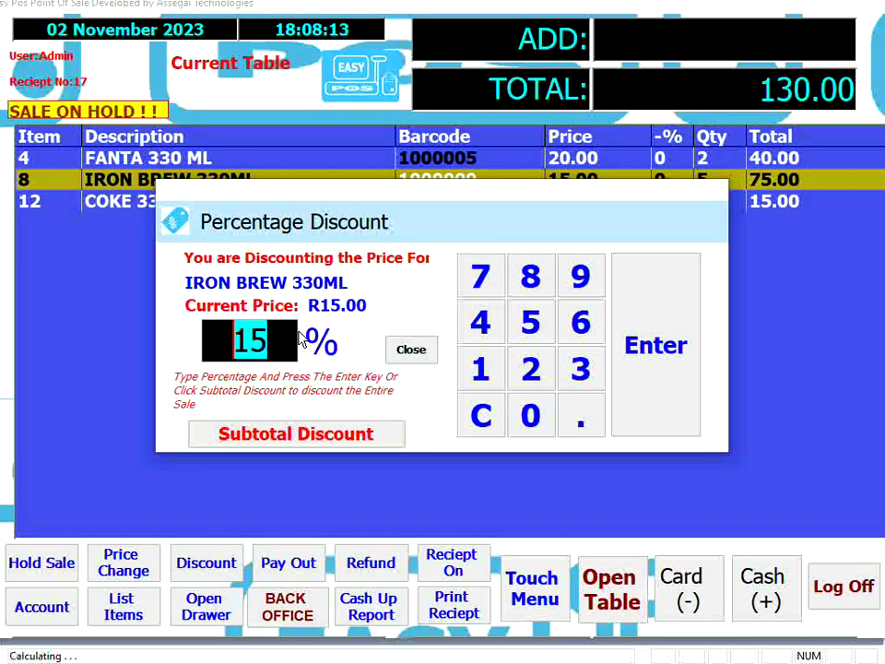
{"action": "type", "text": "10"}
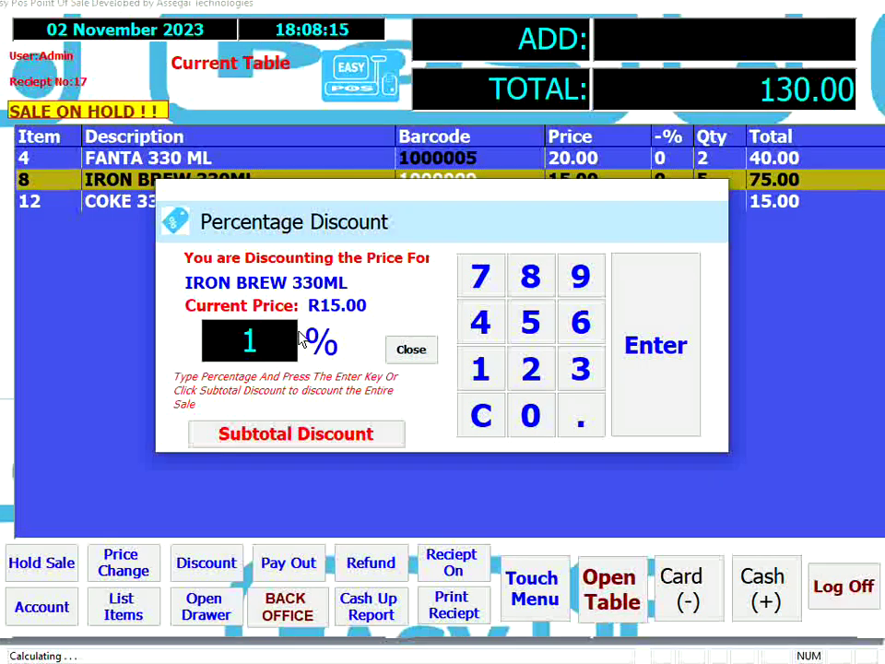
{"action": "left_click", "coordinate": [647, 403]}
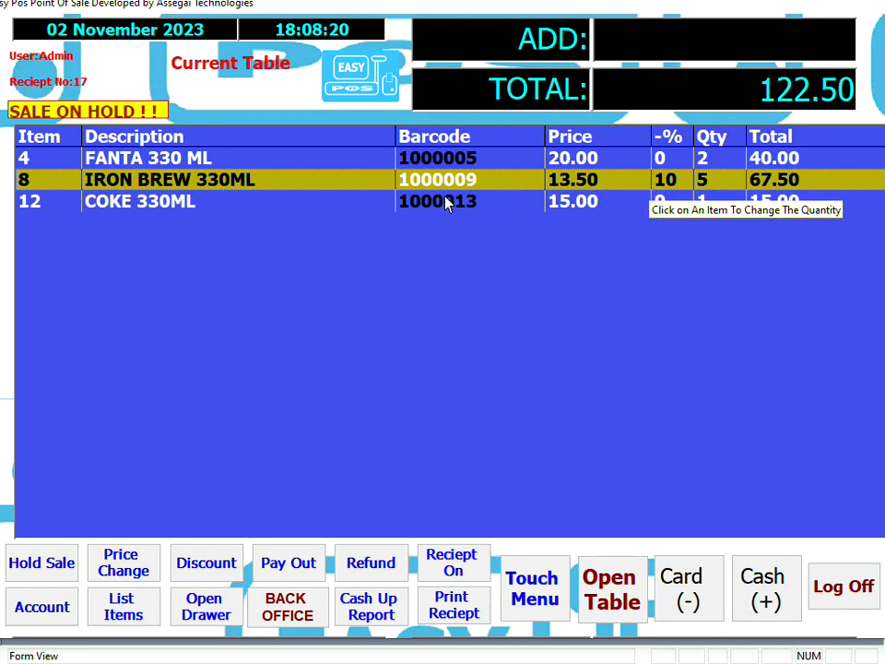
Apply a 5% Subtotal Discount to all lines, cutting the total to 116.38
{"action": "left_click", "coordinate": [221, 569]}
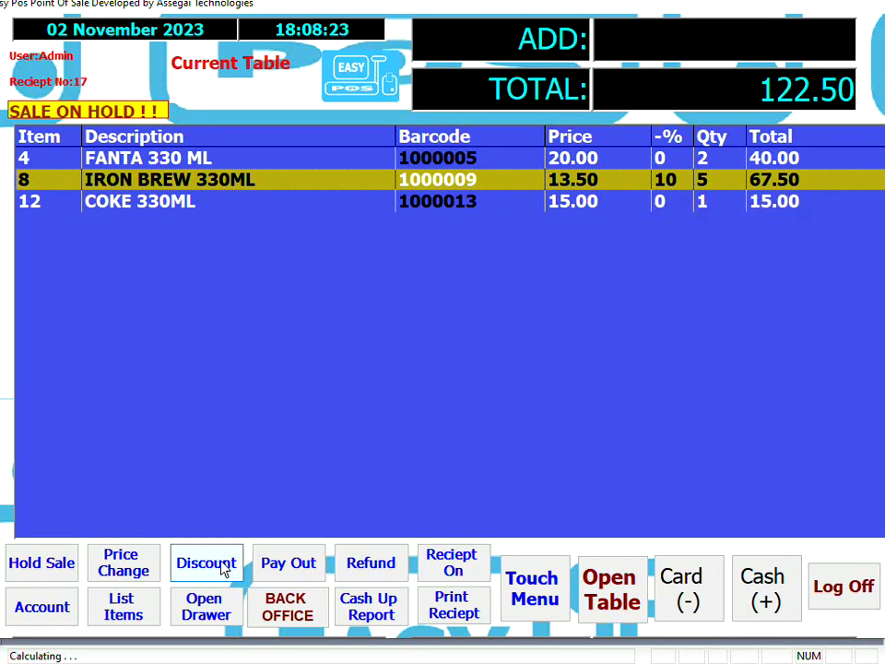
{"action": "left_click", "coordinate": [166, 205]}
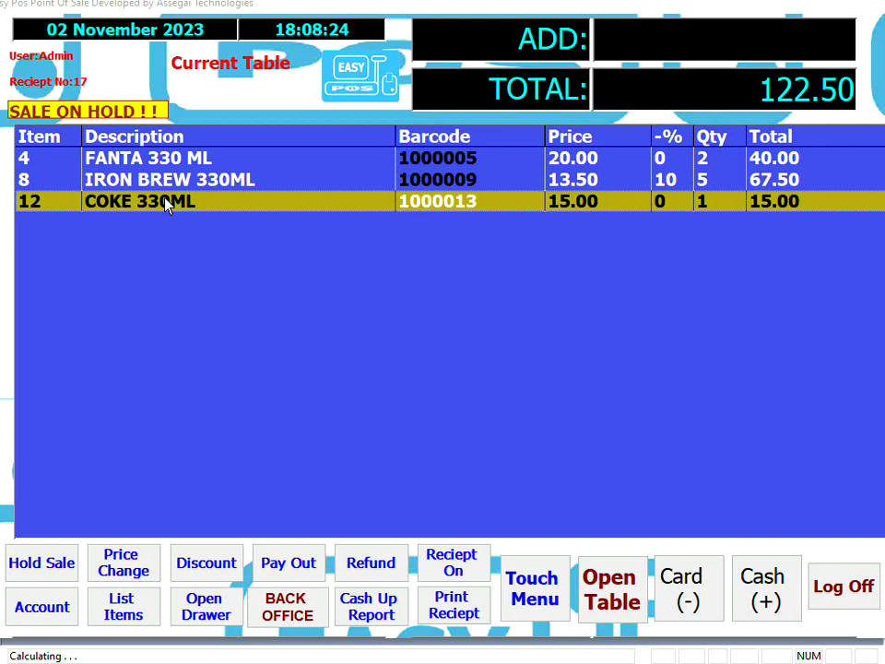
{"action": "type", "text": "5"}
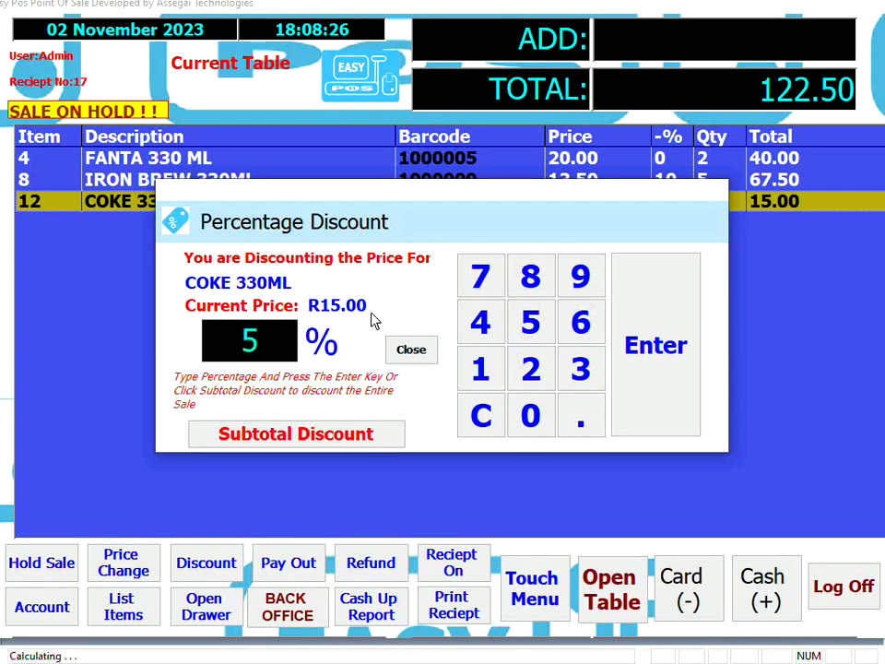
{"action": "left_click", "coordinate": [379, 436]}
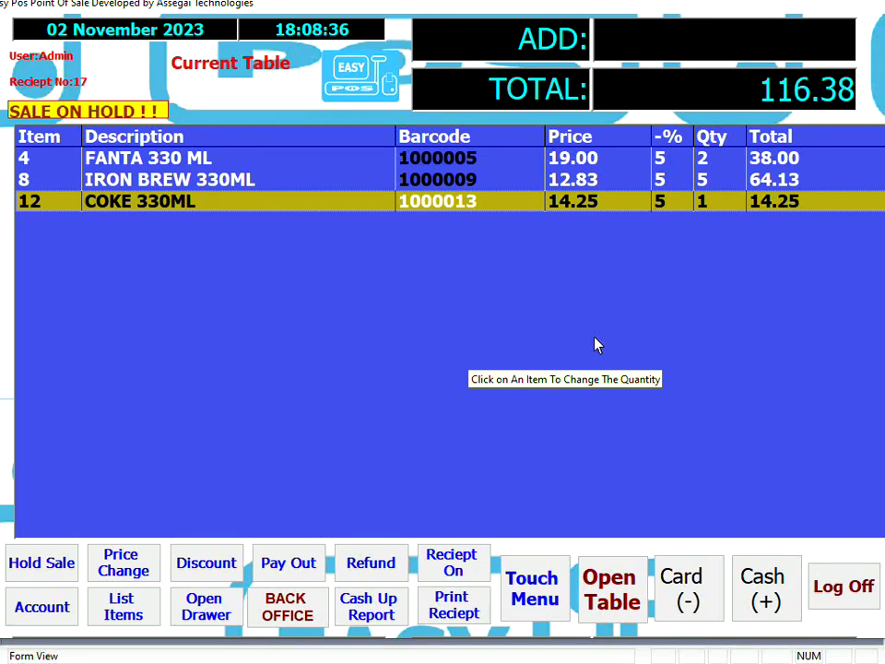
Pay the sale in cash with R120.00 tendered, giving R3.63 change
{"action": "left_click", "coordinate": [758, 574]}
{"action": "type", "text": "12"}
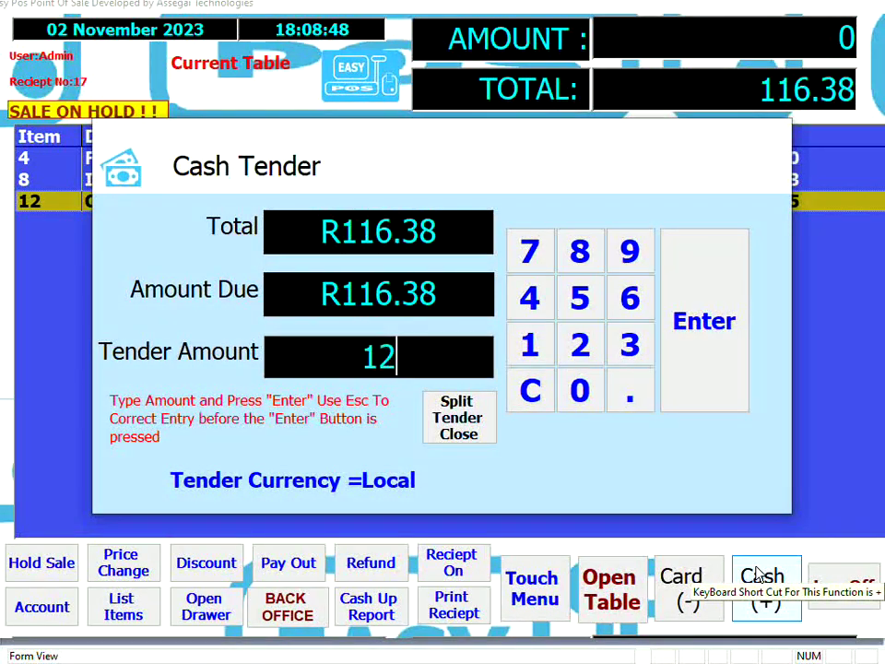
{"action": "type", "text": "0"}
{"action": "key", "text": "Return"}
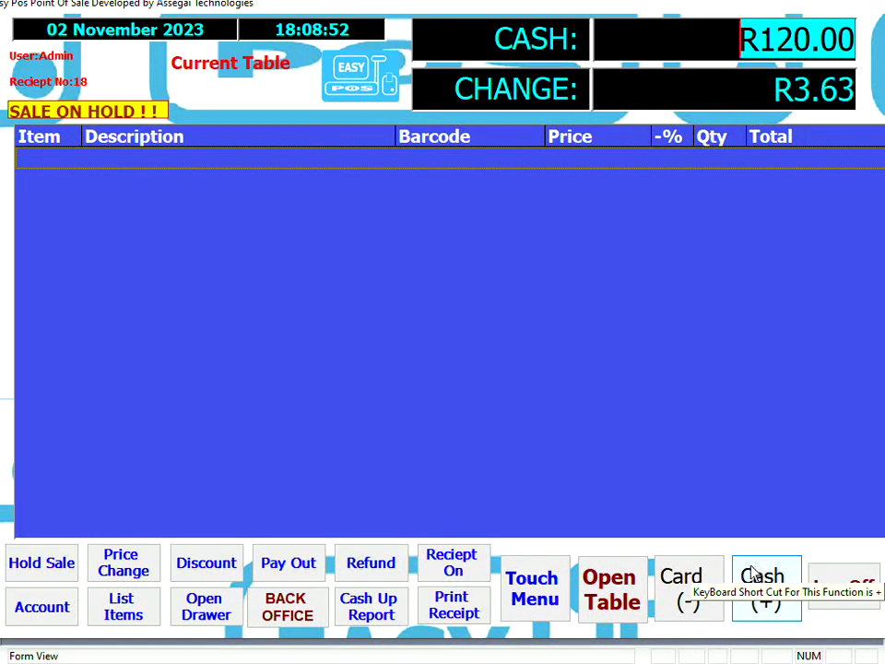
Recall held receipt 16 and delete its FANTA 330 ML line, leaving 0.00
{"action": "left_click", "coordinate": [22, 570]}
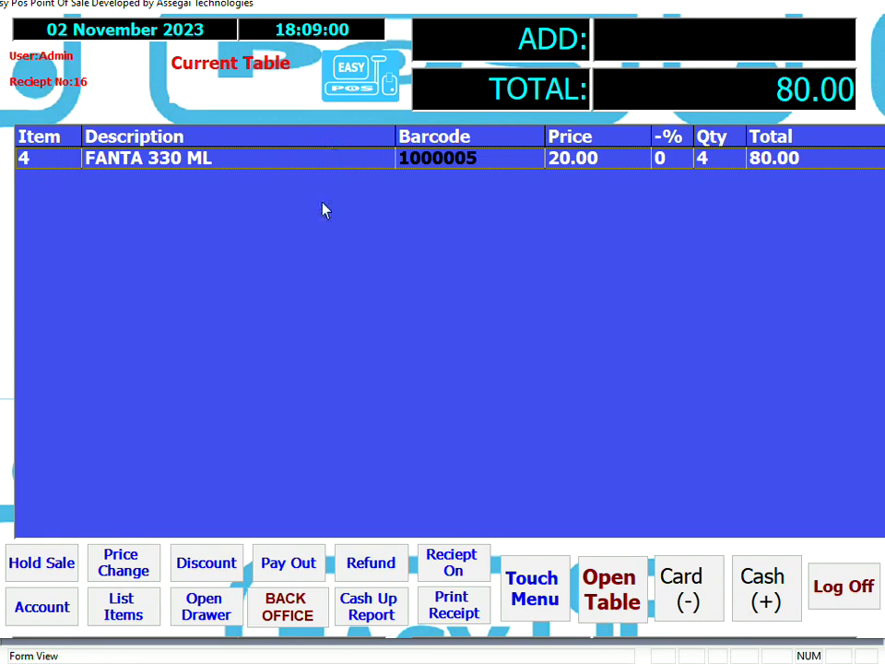
{"action": "left_click", "coordinate": [341, 160]}
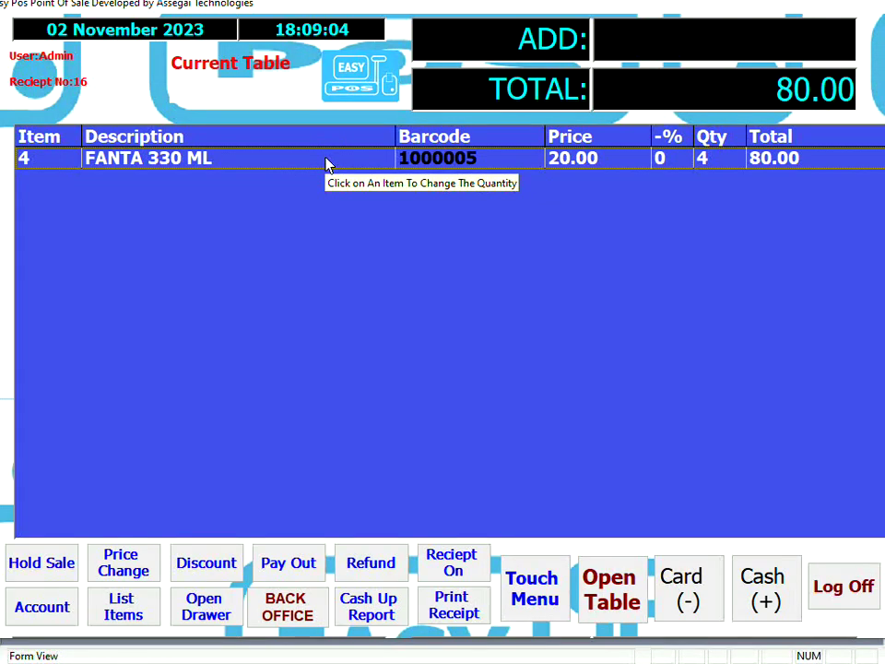
{"action": "left_click", "coordinate": [328, 162]}
{"action": "left_click", "coordinate": [296, 412]}
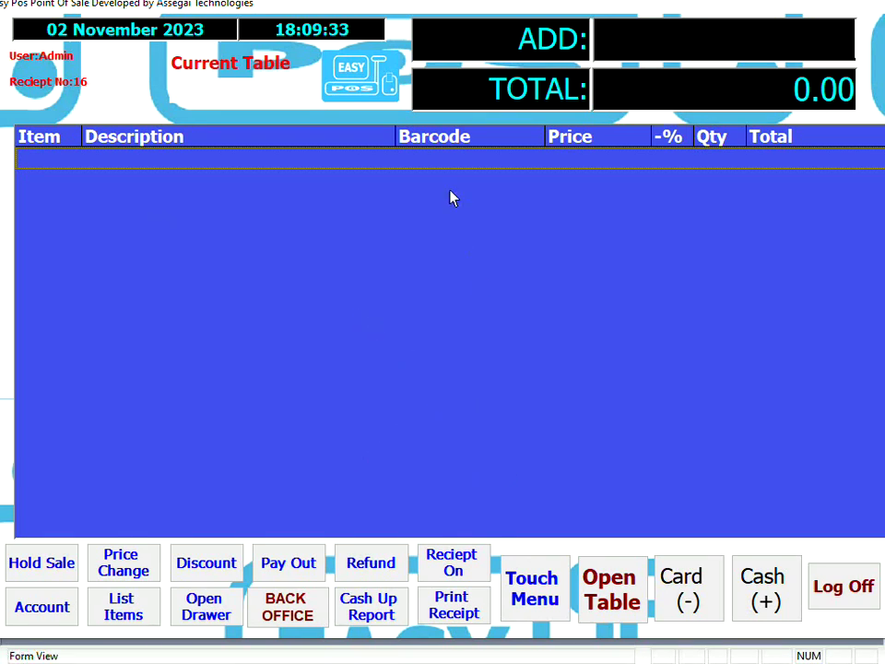
Save a Pay Out of 20.00 for 'sweets', entering the recipient's name
{"action": "left_click", "coordinate": [289, 564]}
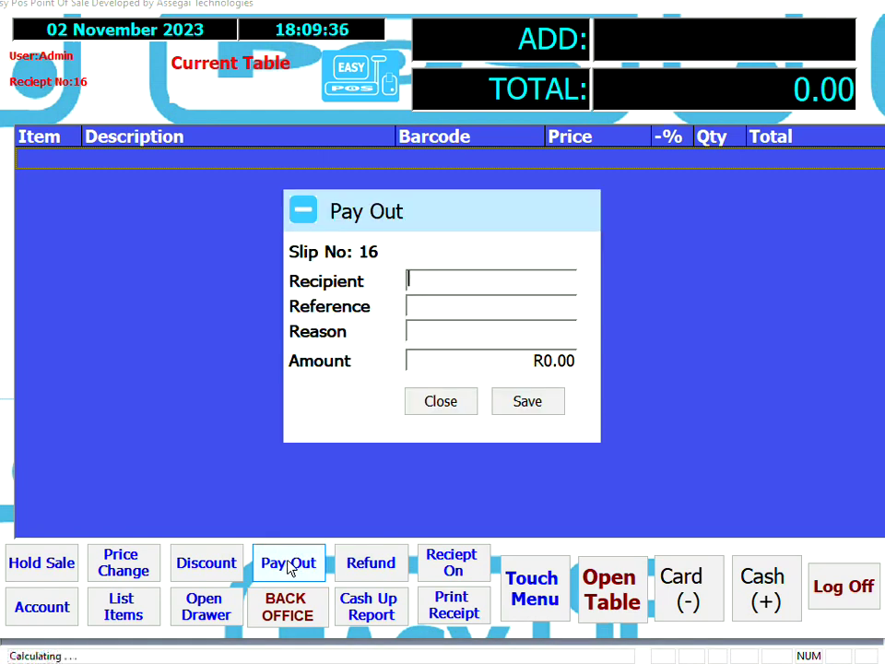
{"action": "left_click", "coordinate": [489, 290]}
{"action": "type", "text": "sean"}
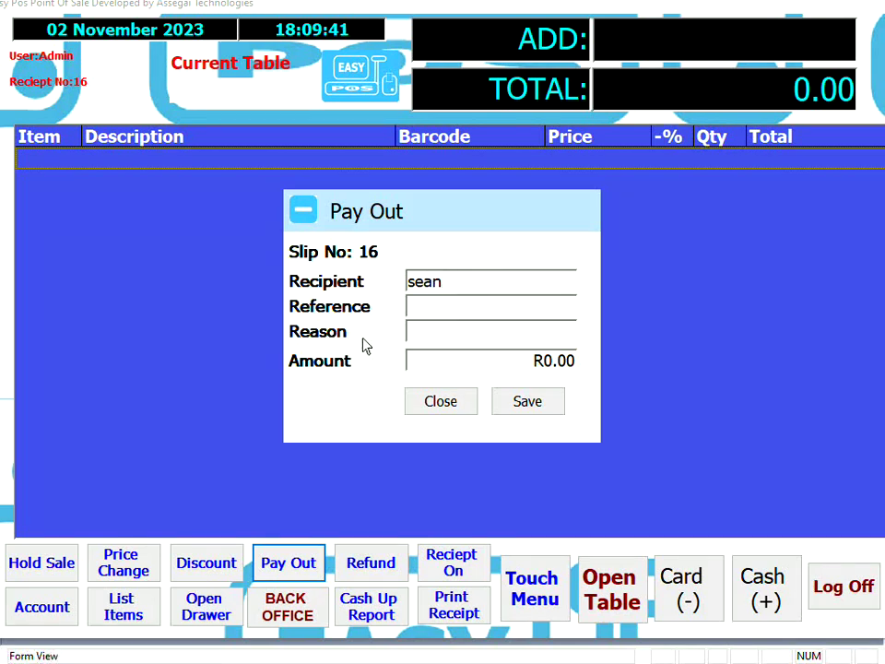
{"action": "left_click", "coordinate": [416, 340]}
{"action": "type", "text": "sweets"}
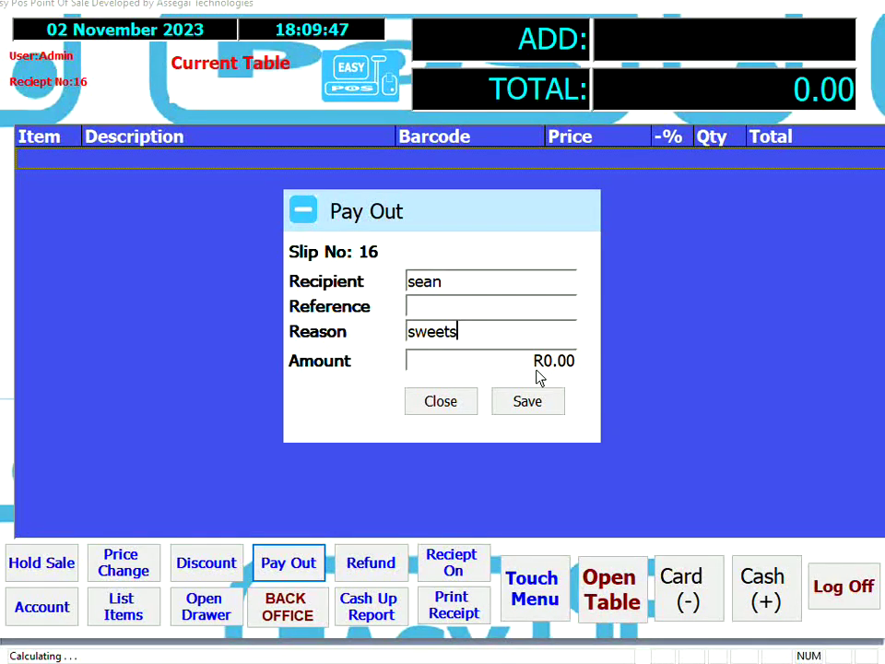
{"action": "key", "text": "Tab"}
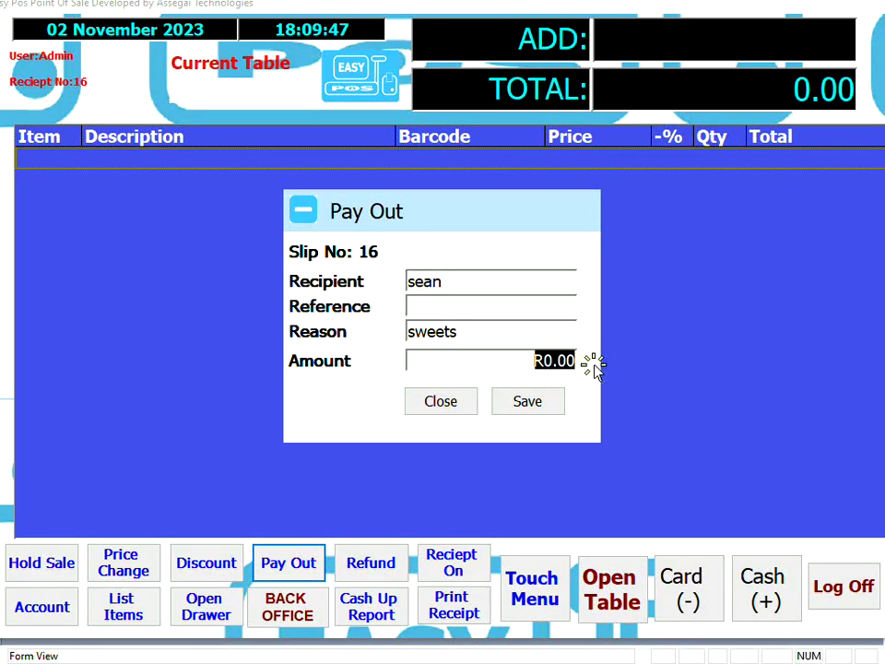
{"action": "type", "text": "20.00"}
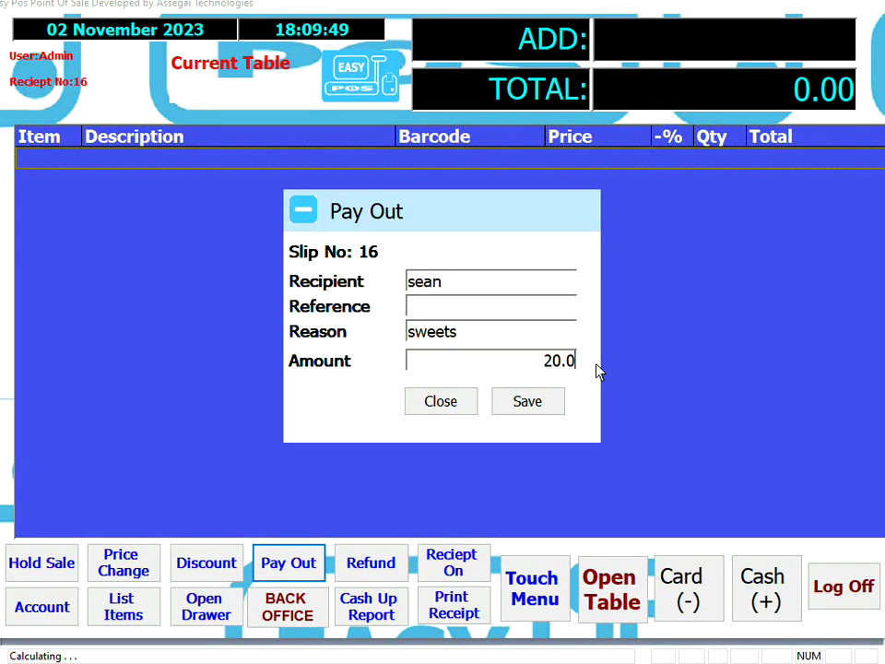
{"action": "left_click", "coordinate": [536, 406]}
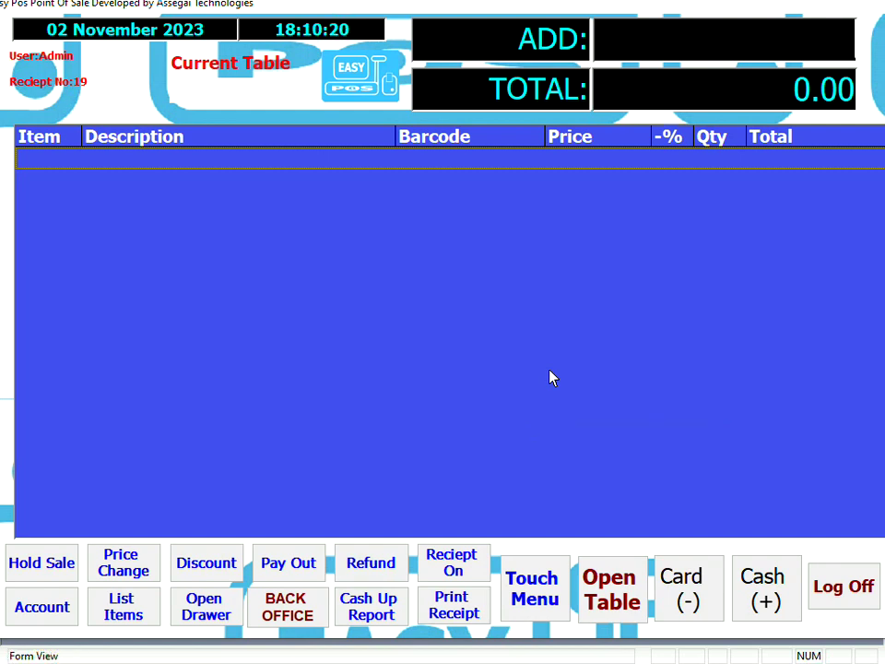
Start a refund containing one FANTA 330 ML and one IRON BREW 330ML
{"action": "left_click", "coordinate": [391, 564]}
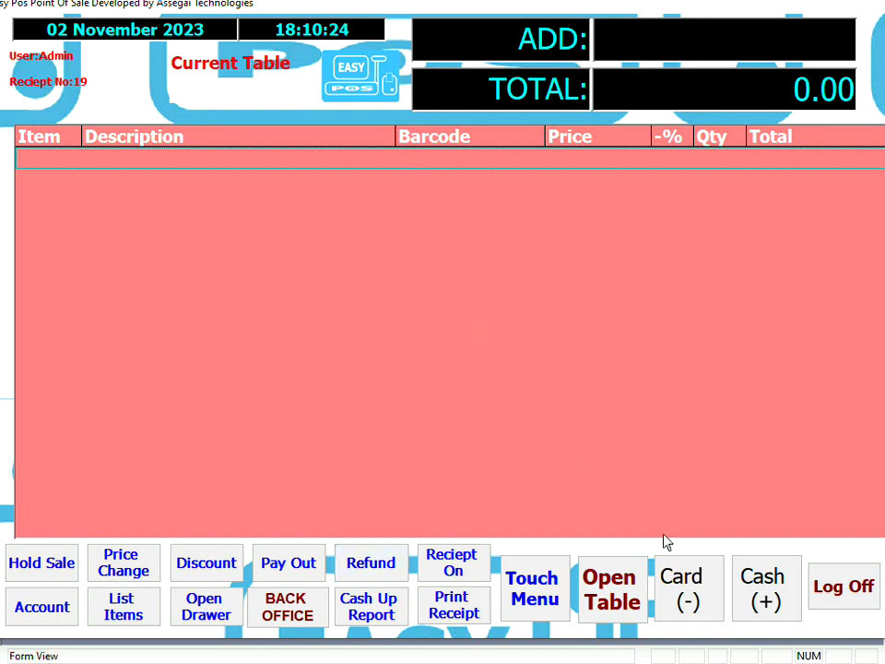
{"action": "left_click", "coordinate": [517, 589]}
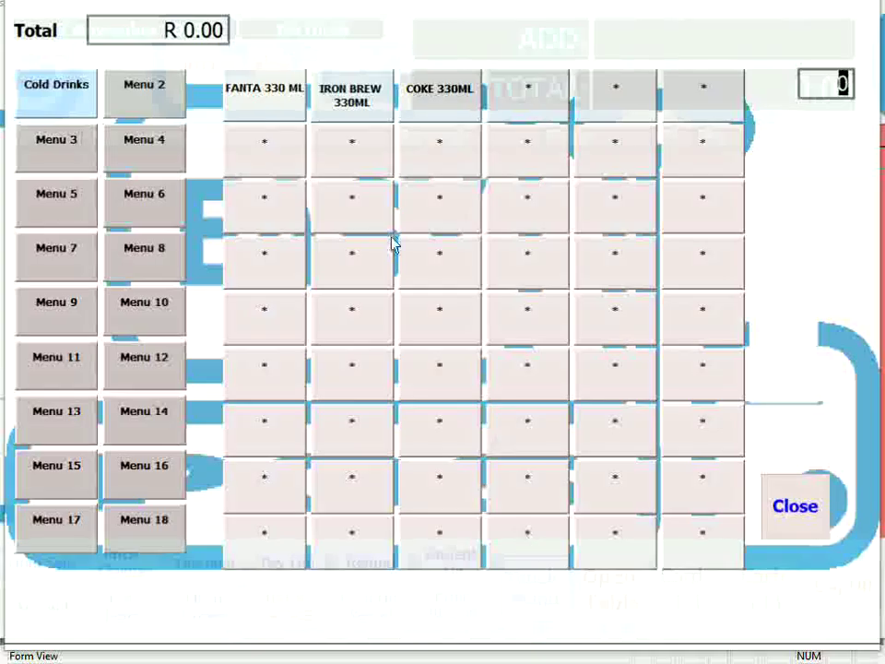
{"action": "left_click", "coordinate": [295, 115]}
{"action": "left_click", "coordinate": [351, 102]}
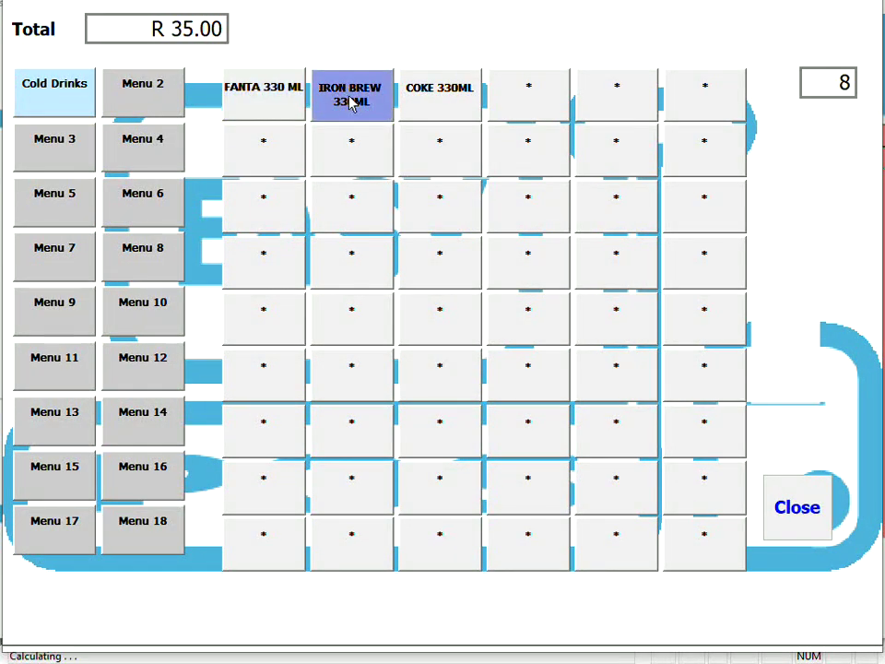
{"action": "left_click", "coordinate": [807, 518]}
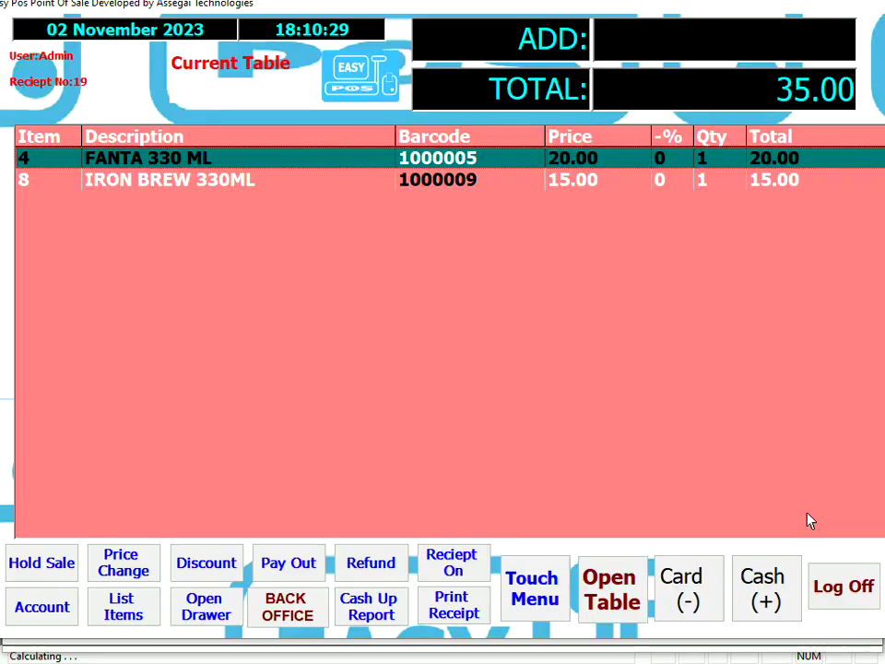
Pay the 35.00 refund back to card
{"action": "left_click", "coordinate": [715, 605]}
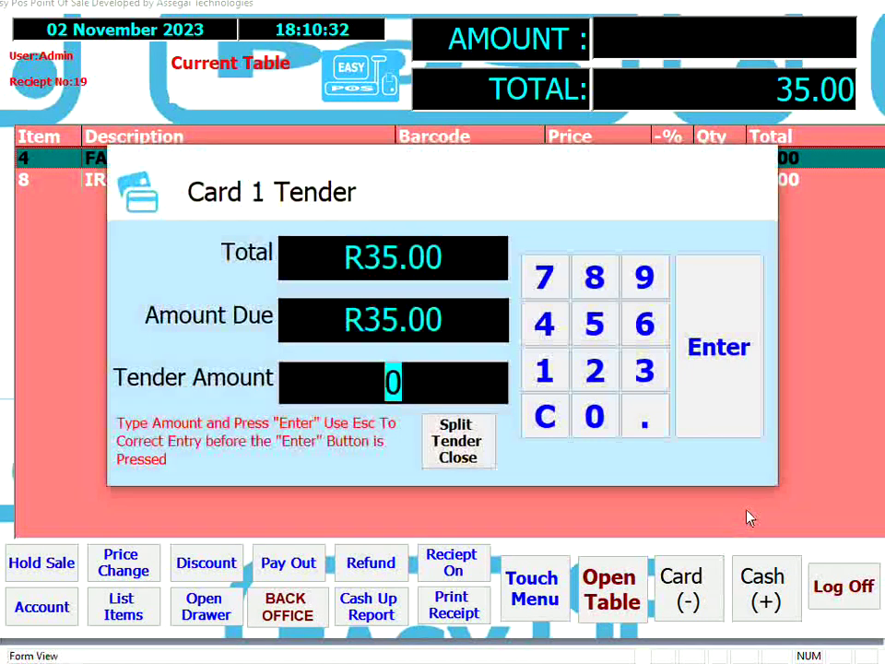
{"action": "type", "text": "35"}
{"action": "key", "text": "Return"}
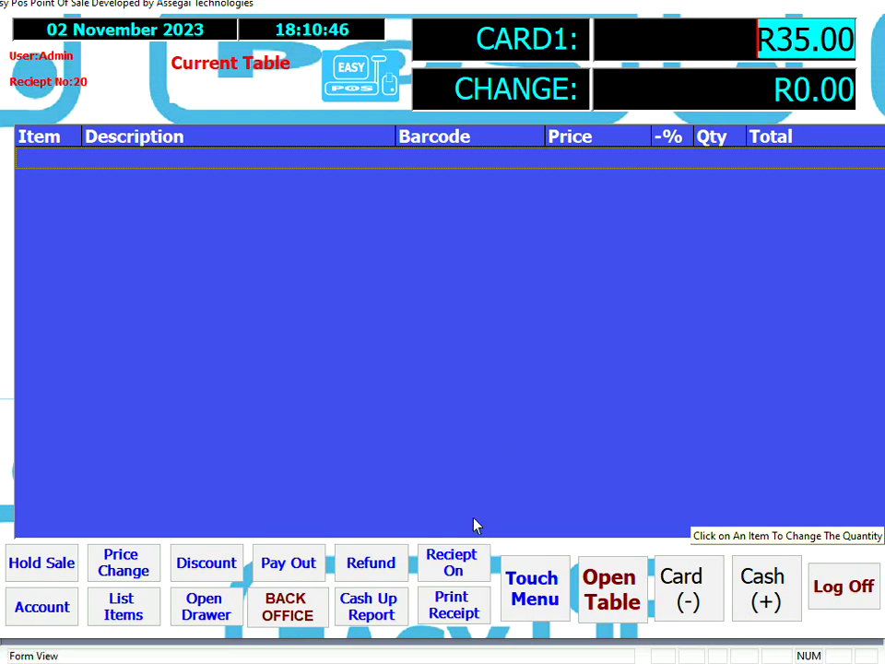
Switch to Receipt Off, then open and close the Cash Up Reporting options
{"action": "left_click", "coordinate": [451, 566]}
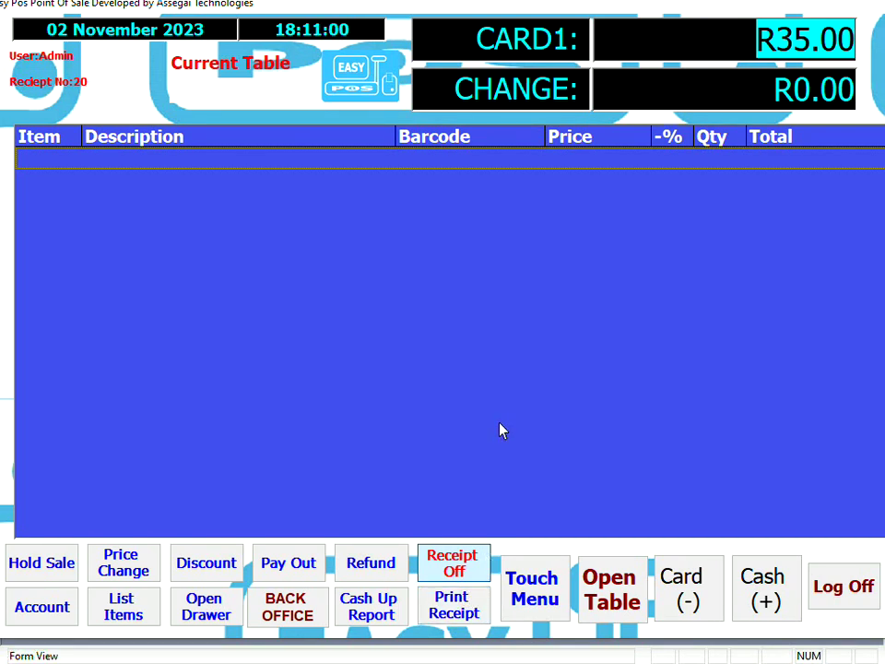
{"action": "left_click", "coordinate": [395, 603]}
{"action": "left_click", "coordinate": [385, 619]}
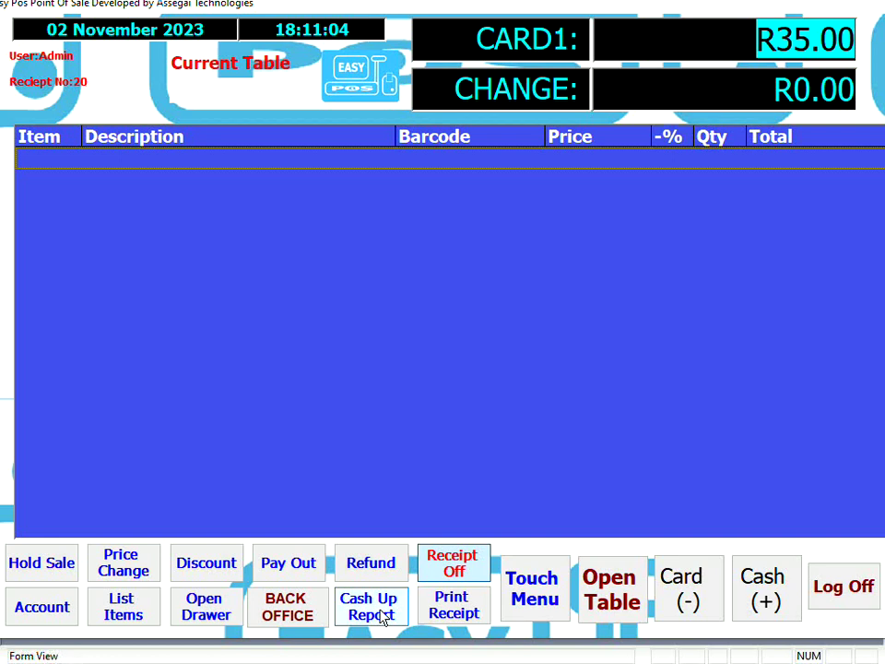
{"action": "left_click", "coordinate": [385, 620]}
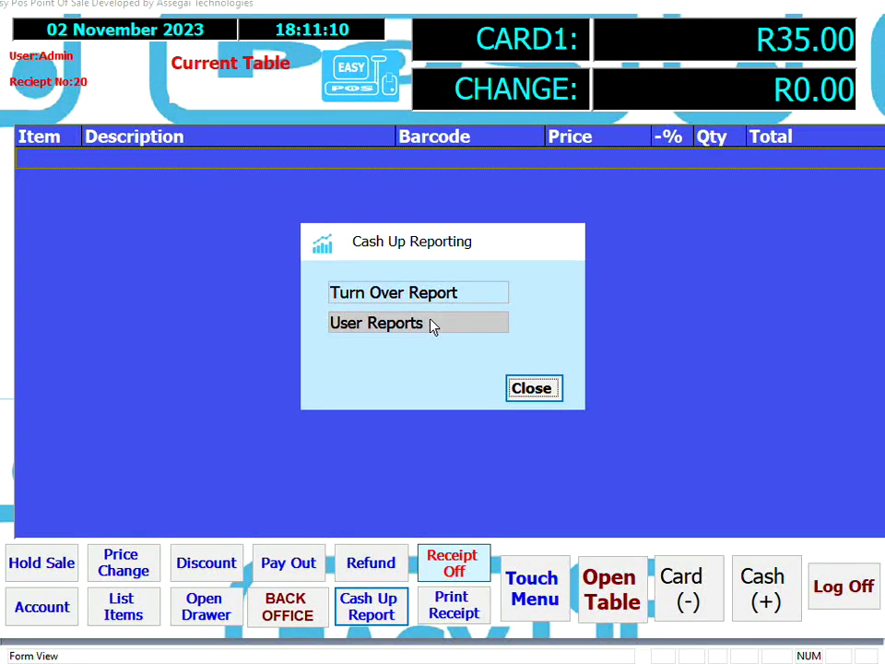
{"action": "left_click", "coordinate": [532, 388]}
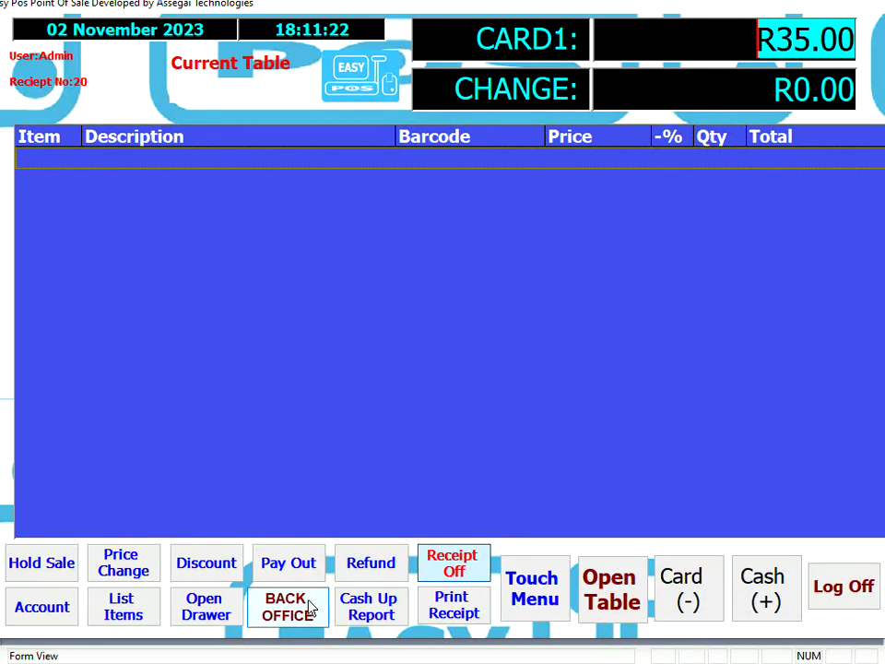
Open the cash drawer, then search 'coke' and add one COKE 330ML at 20.00
{"action": "left_click", "coordinate": [235, 611]}
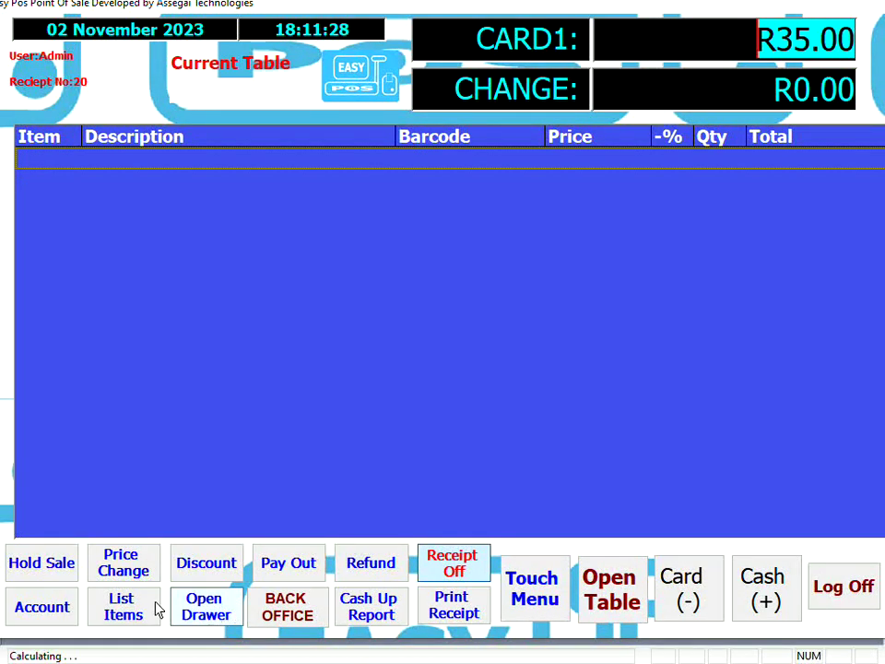
{"action": "left_click", "coordinate": [123, 609]}
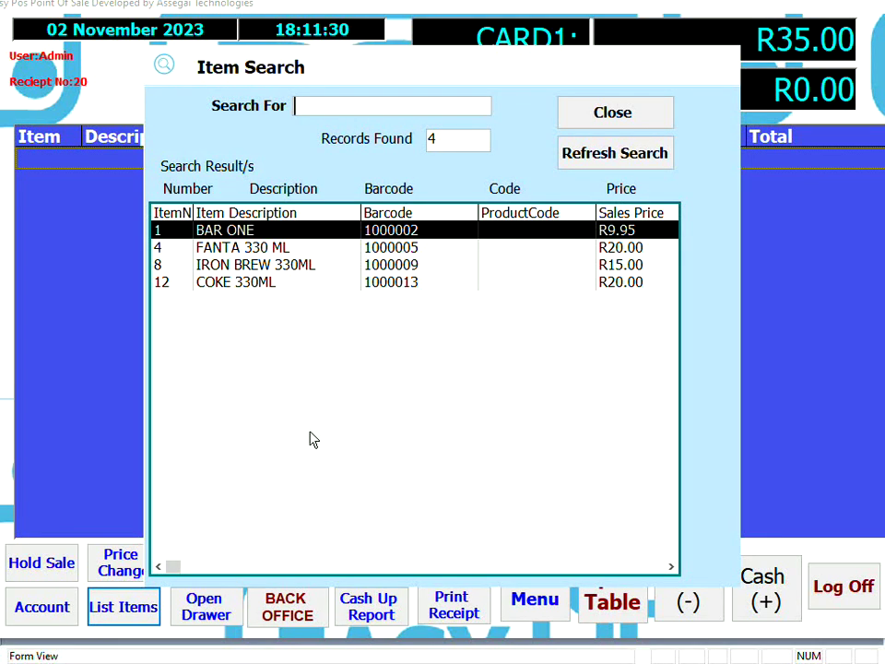
{"action": "type", "text": "co"}
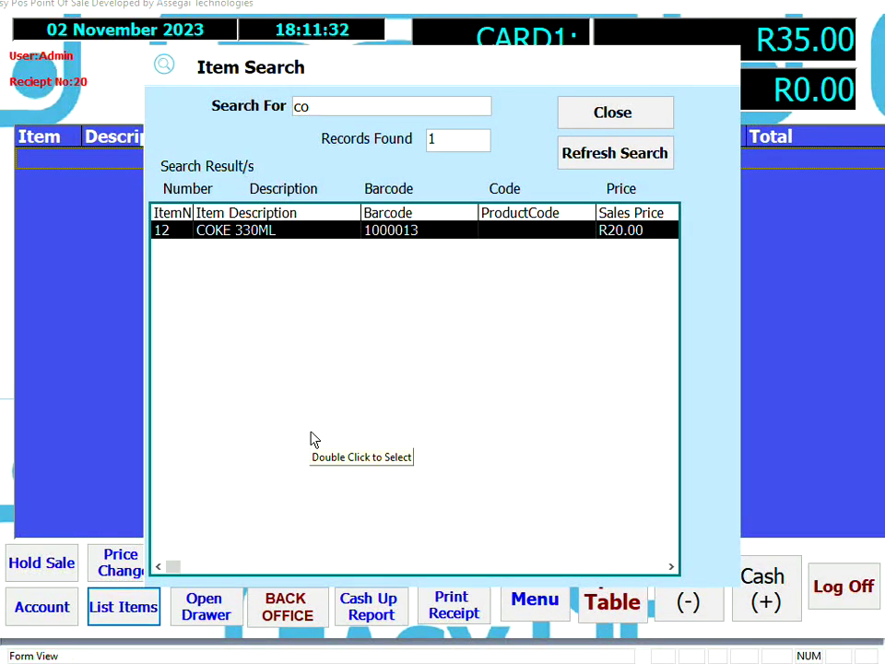
{"action": "type", "text": "ke"}
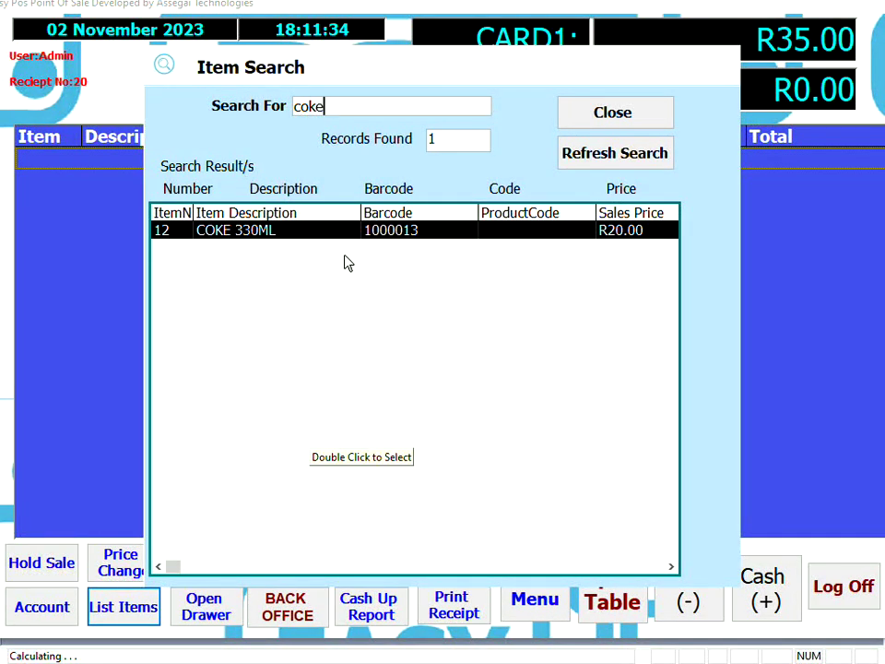
{"action": "double_click", "coordinate": [340, 232]}
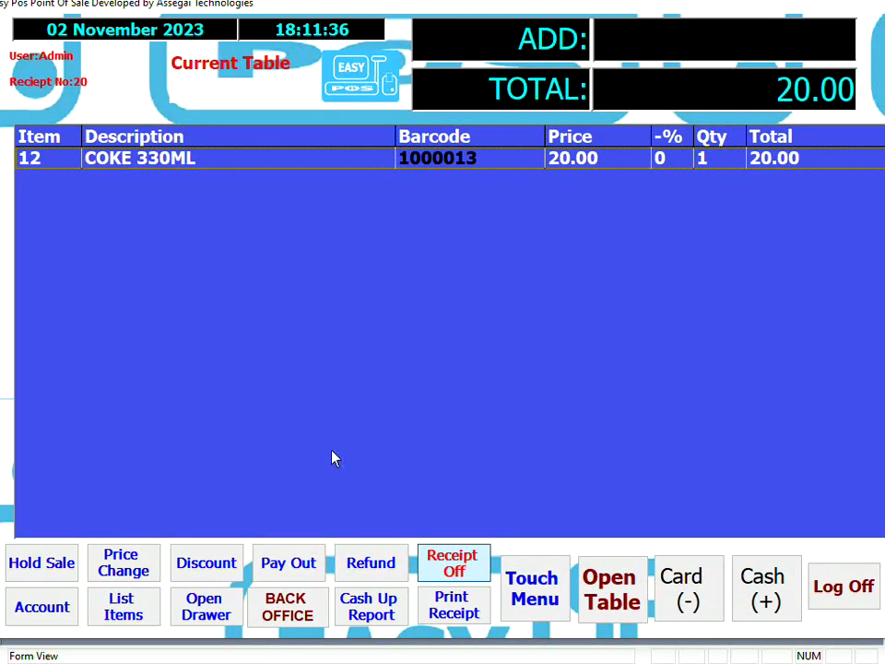